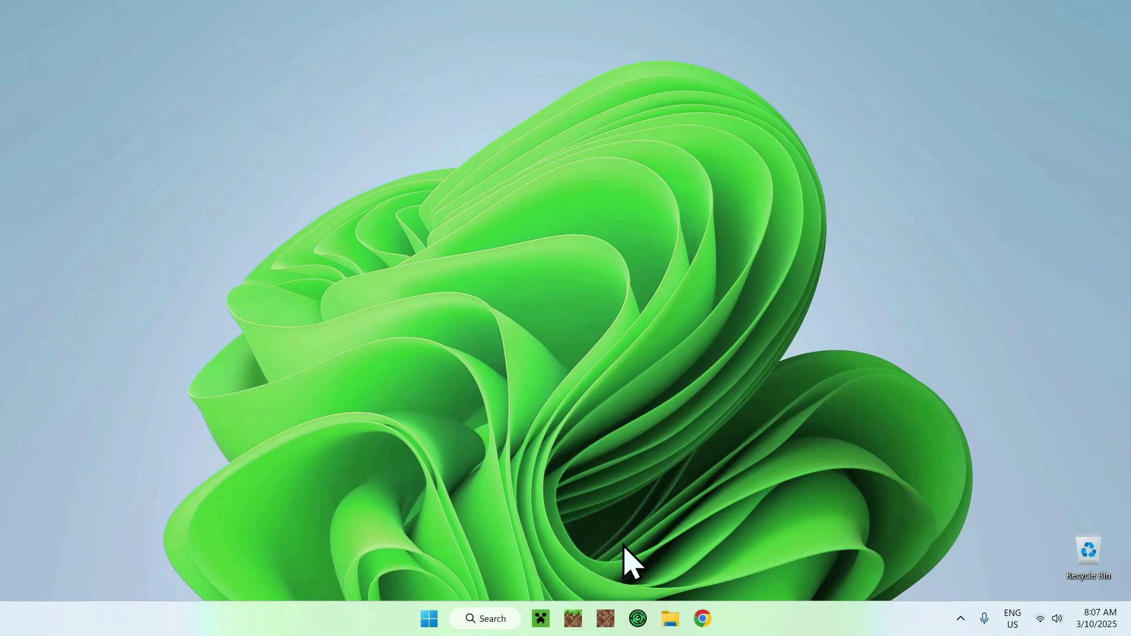
Open Chrome and search Google for Modrinth.
left_click(703, 619)
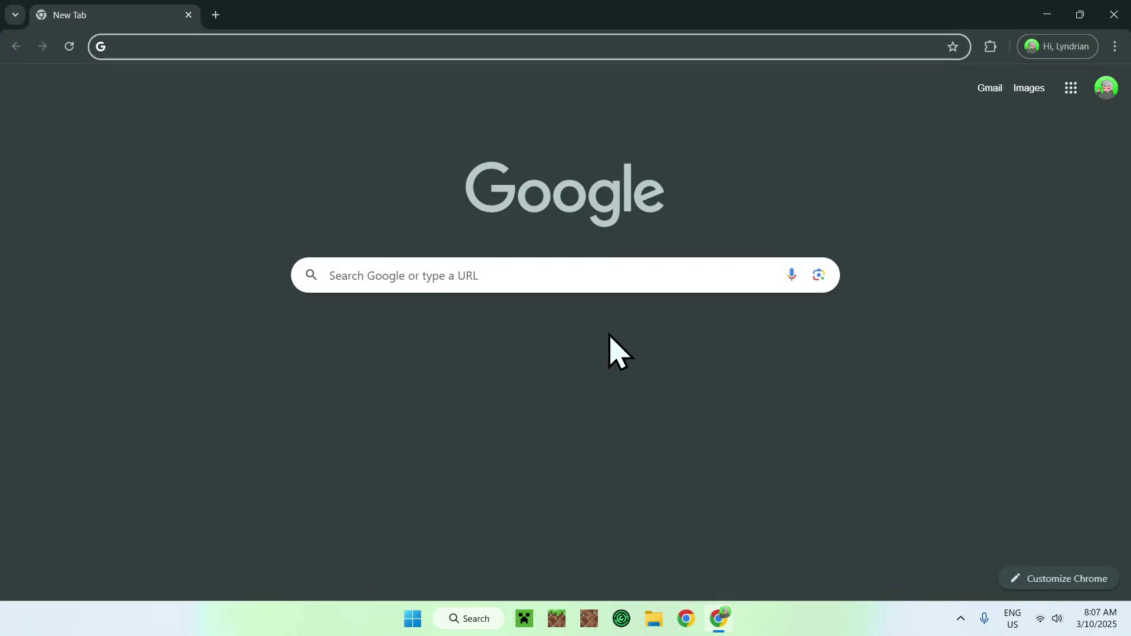
left_click(558, 276)
type("Modrinth")
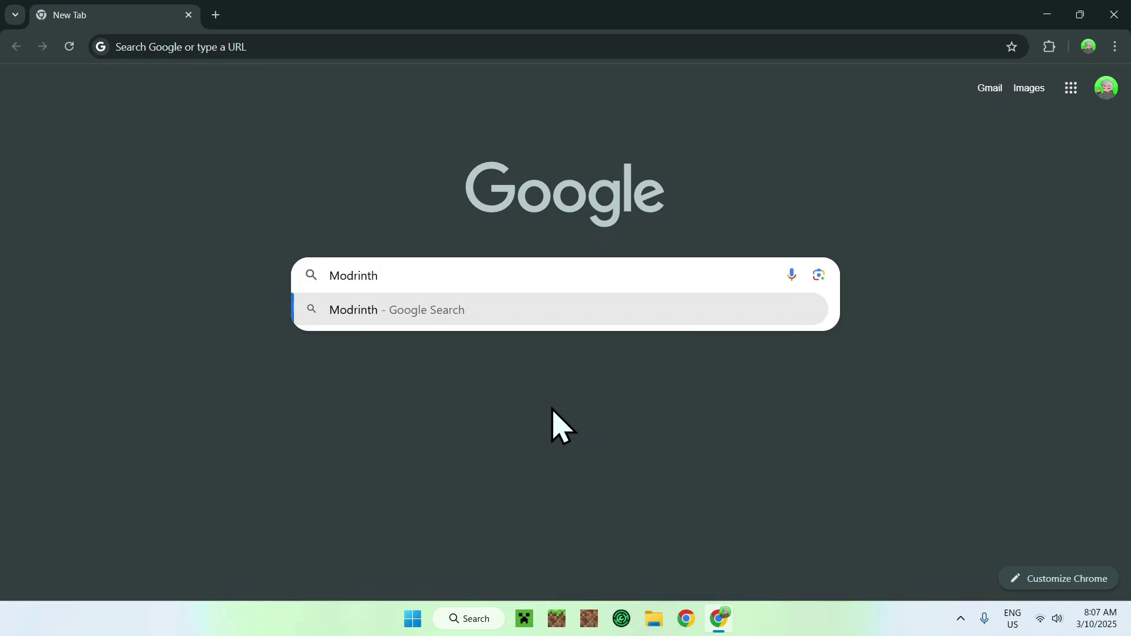
key("Return")
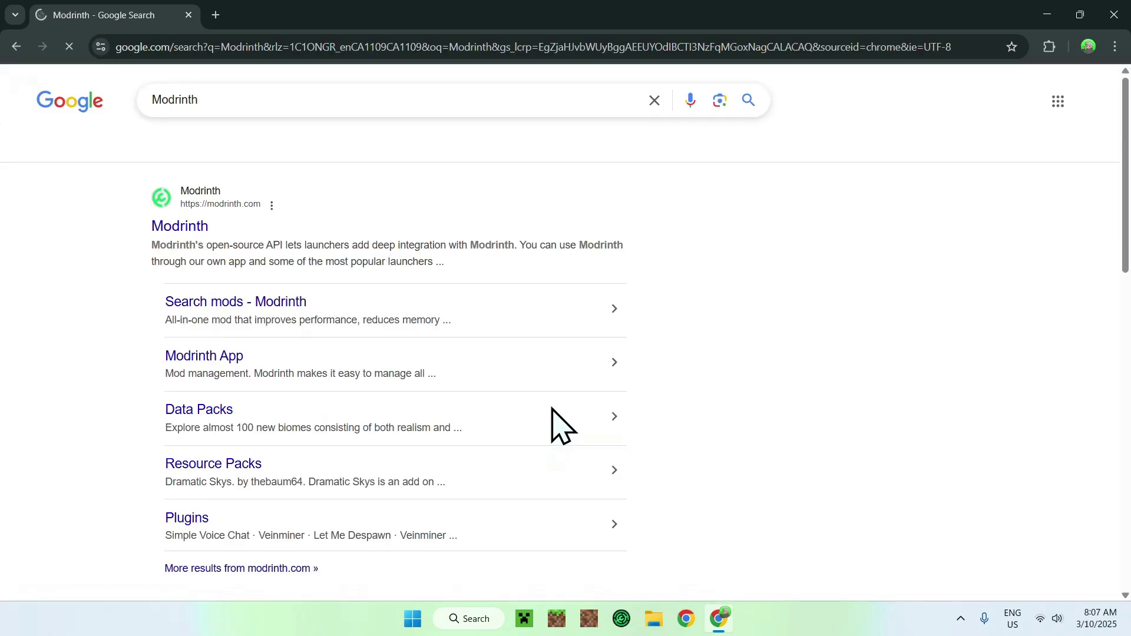
Go to modrinth.com, reach the Modrinth App download page, then close Chrome.
left_click(227, 214)
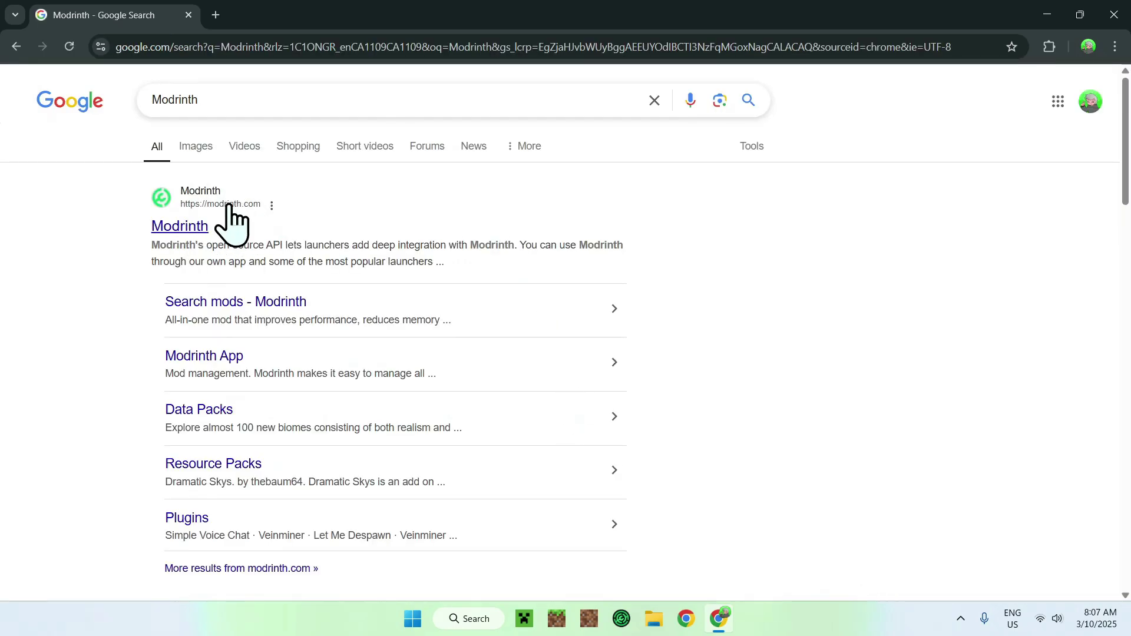
left_click(187, 229)
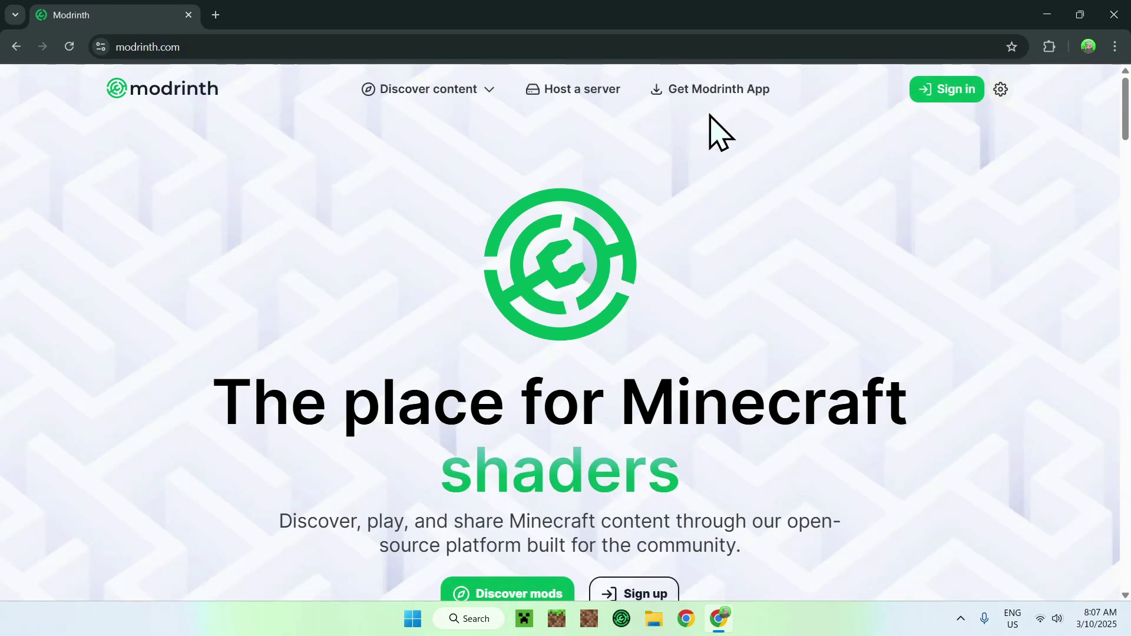
left_click(703, 97)
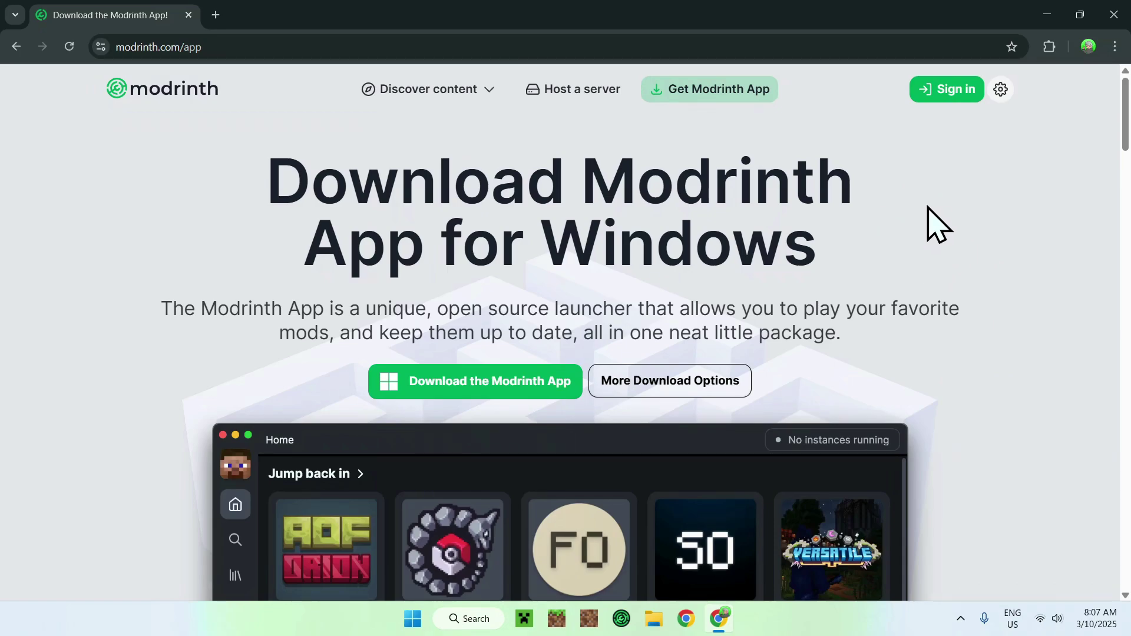
left_click(1114, 17)
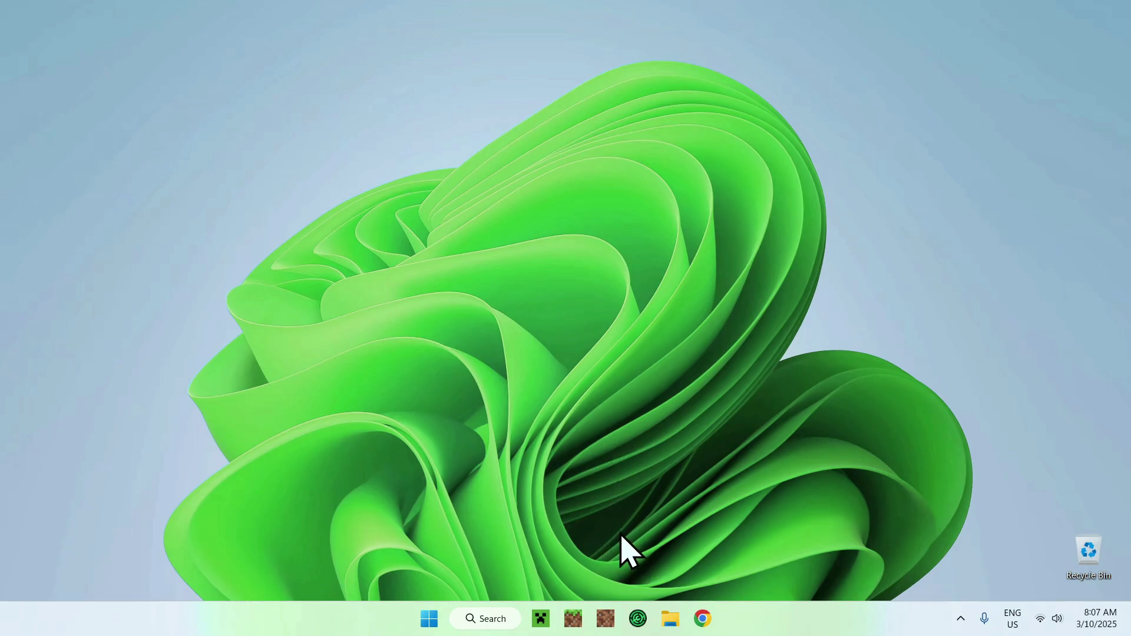
Launch the Modrinth App from the taskbar to its Home page.
left_click(638, 619)
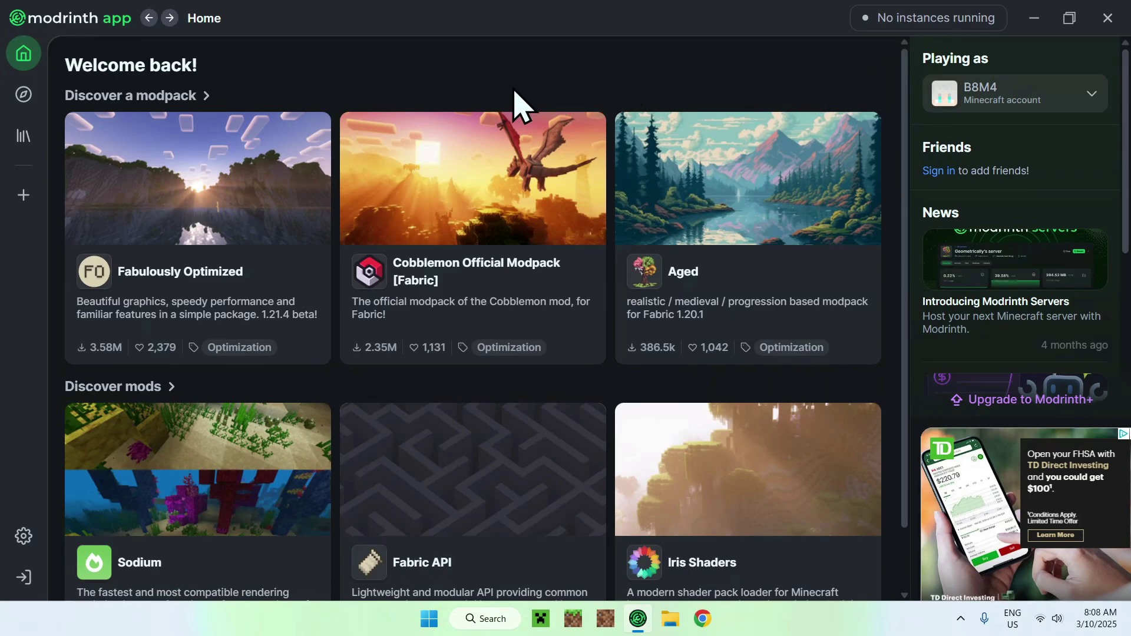
Make a new Vanilla instance called 'Packs' on game version 1.21.4.
left_click(23, 196)
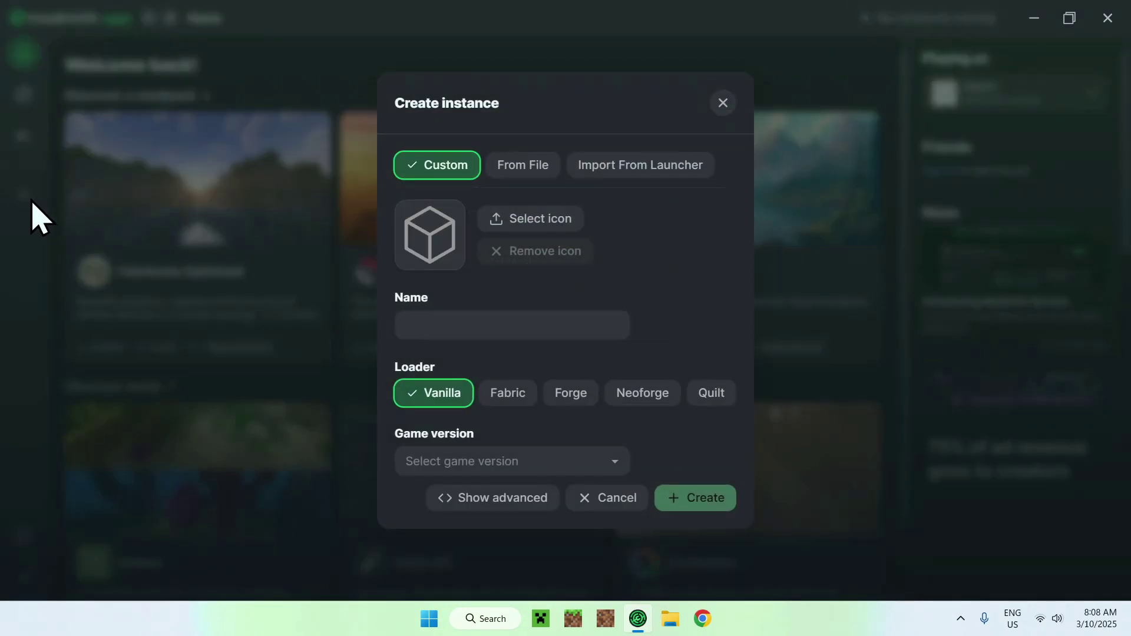
left_click(422, 324)
type("Packs")
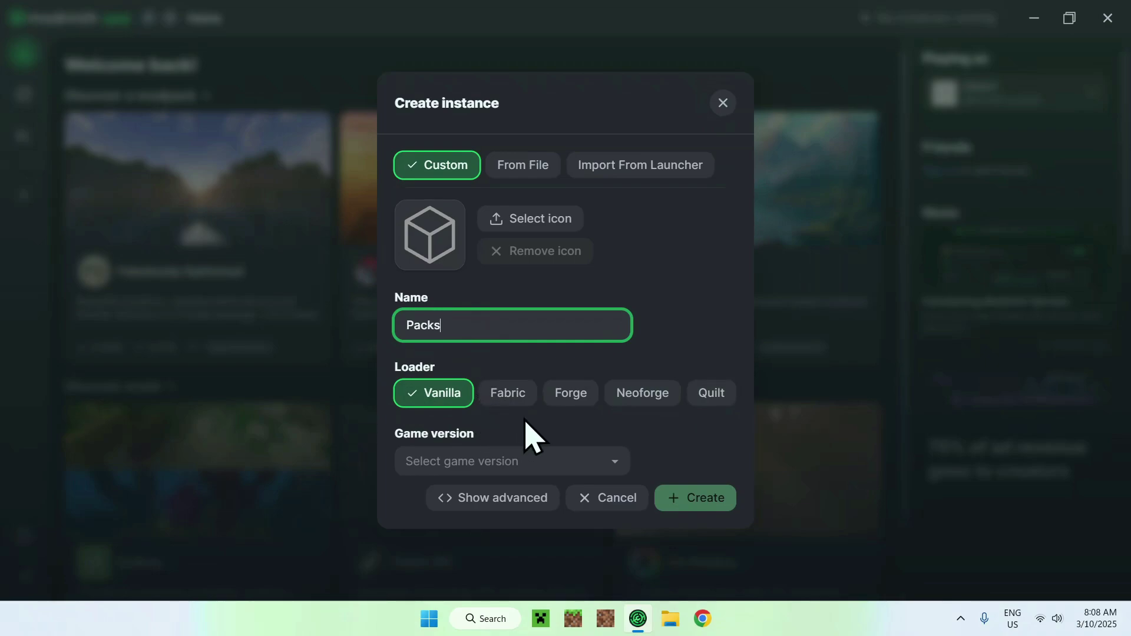
left_click(481, 461)
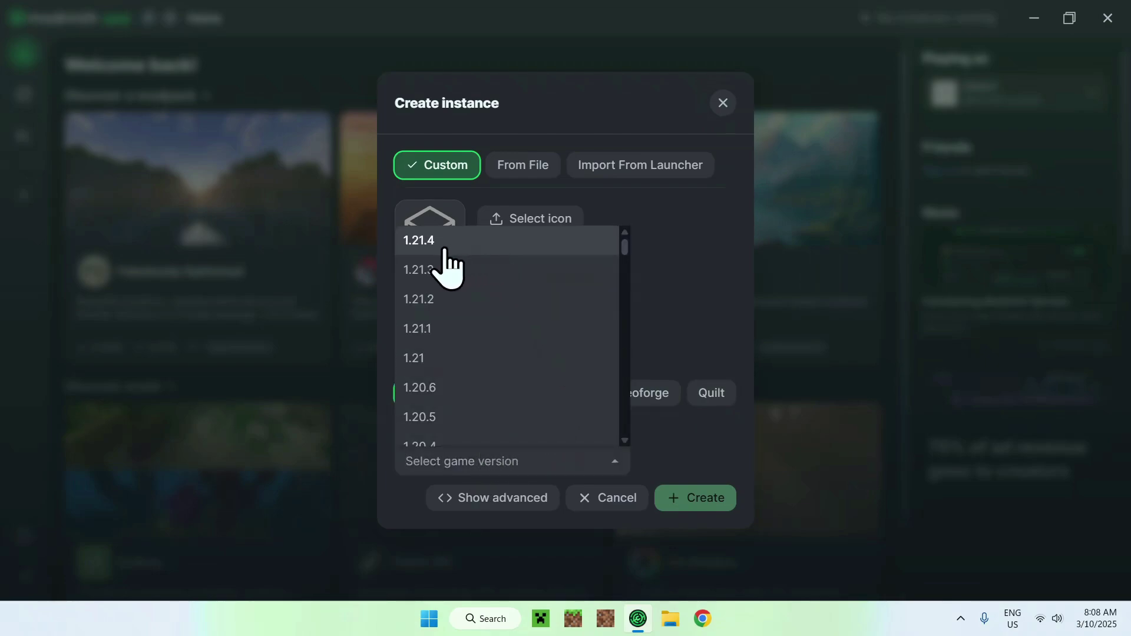
left_click(462, 245)
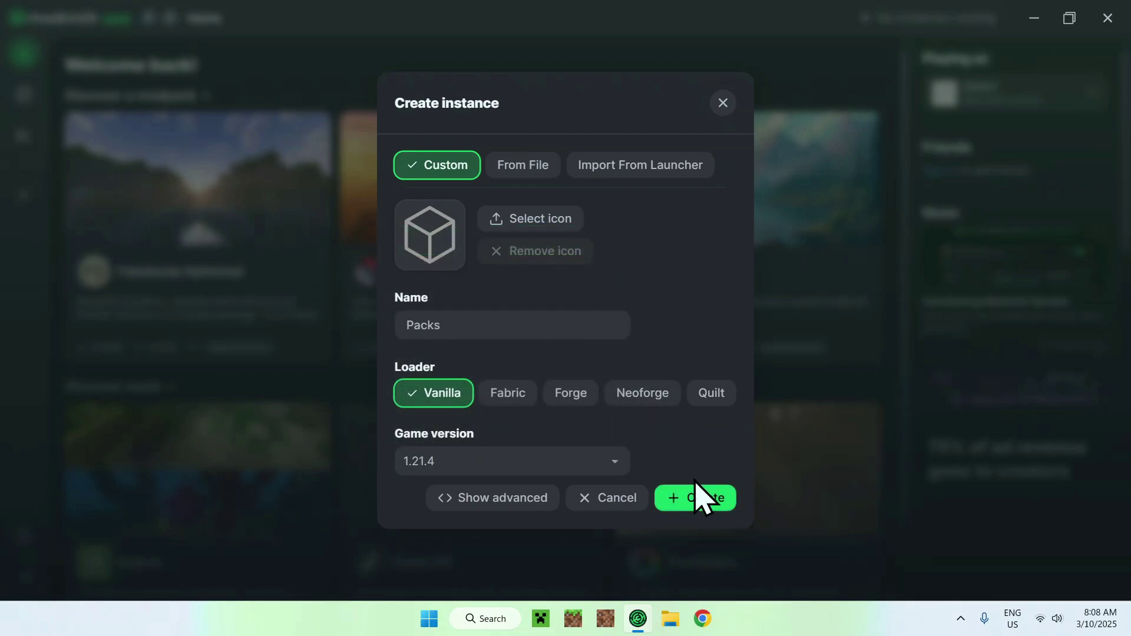
left_click(697, 504)
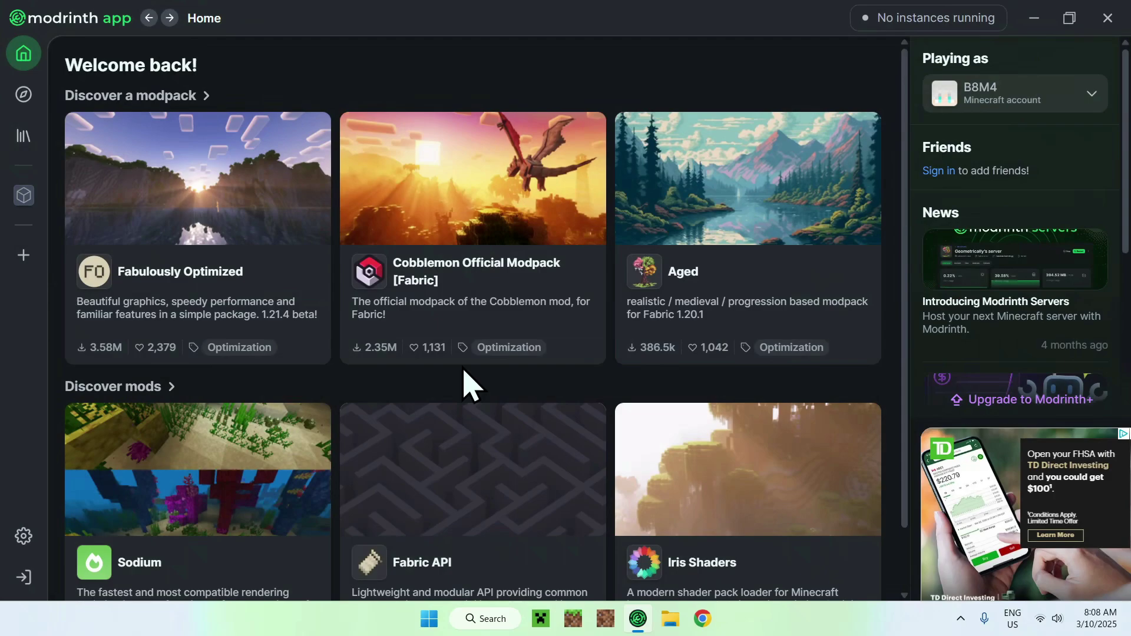
From the Packs instance, browse installable resource packs down to Faithful 64x.
left_click(21, 203)
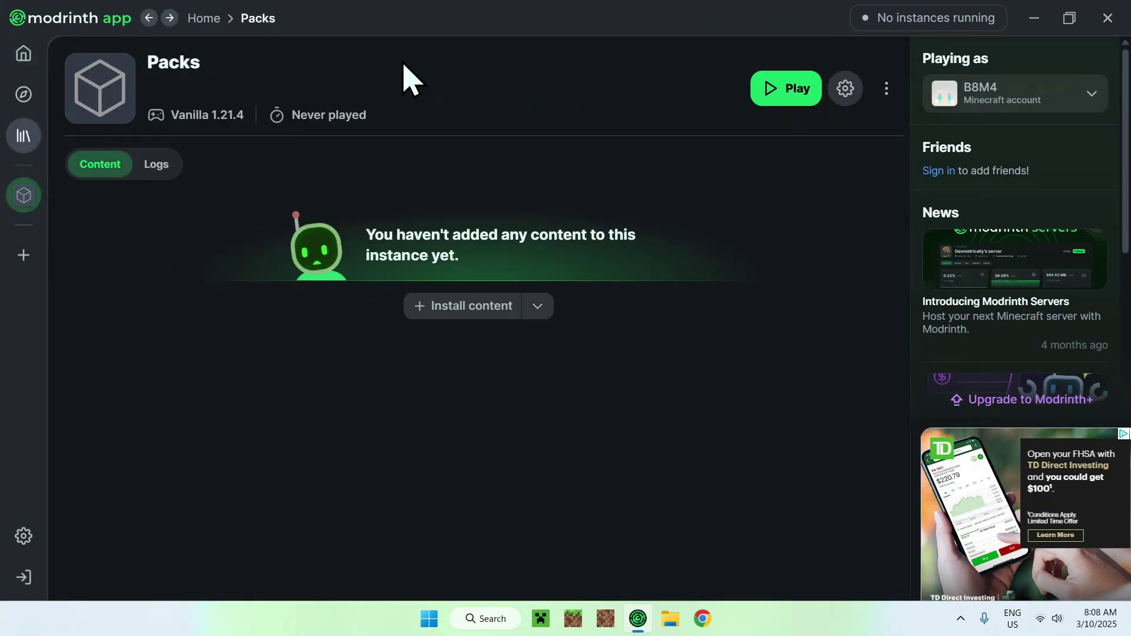
left_click(461, 312)
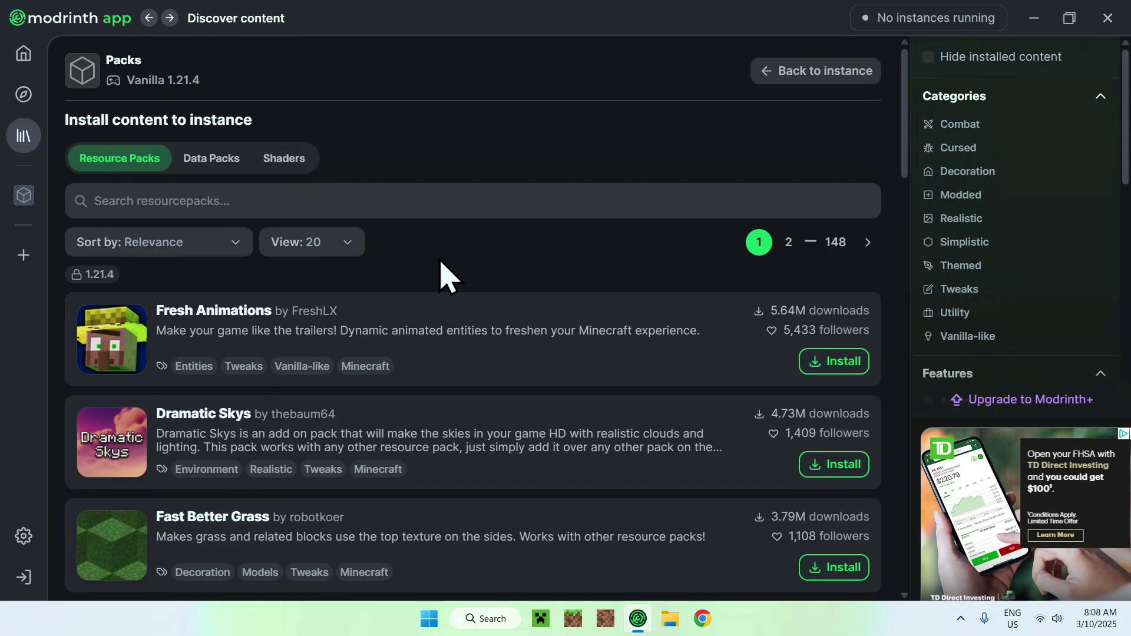
scroll(441, 262, "down", 10)
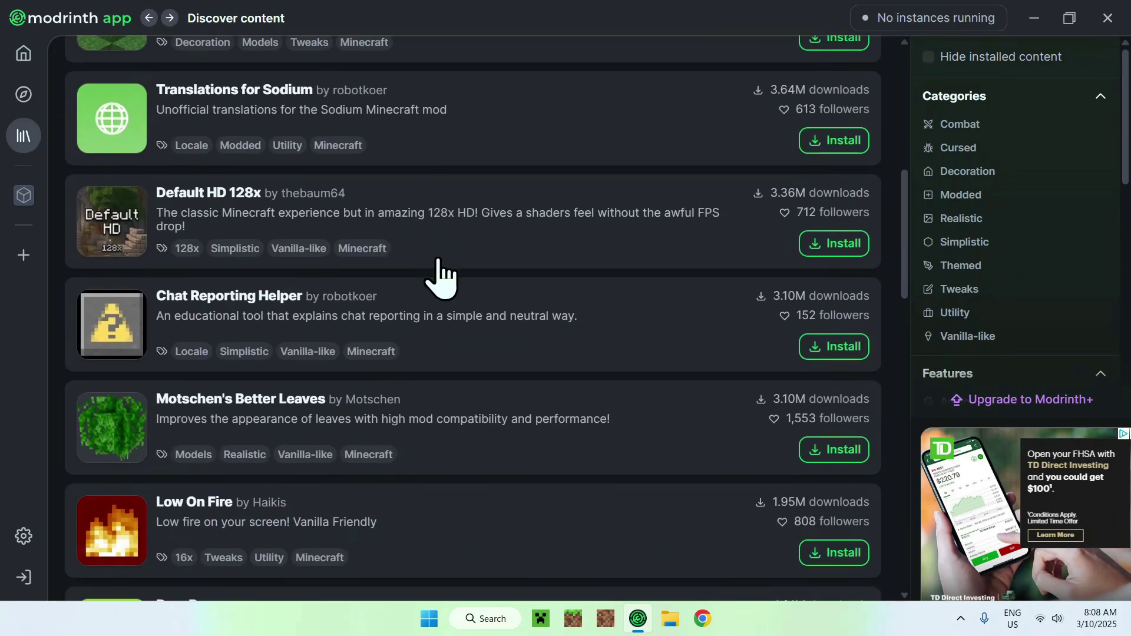
scroll(434, 261, "down", 5)
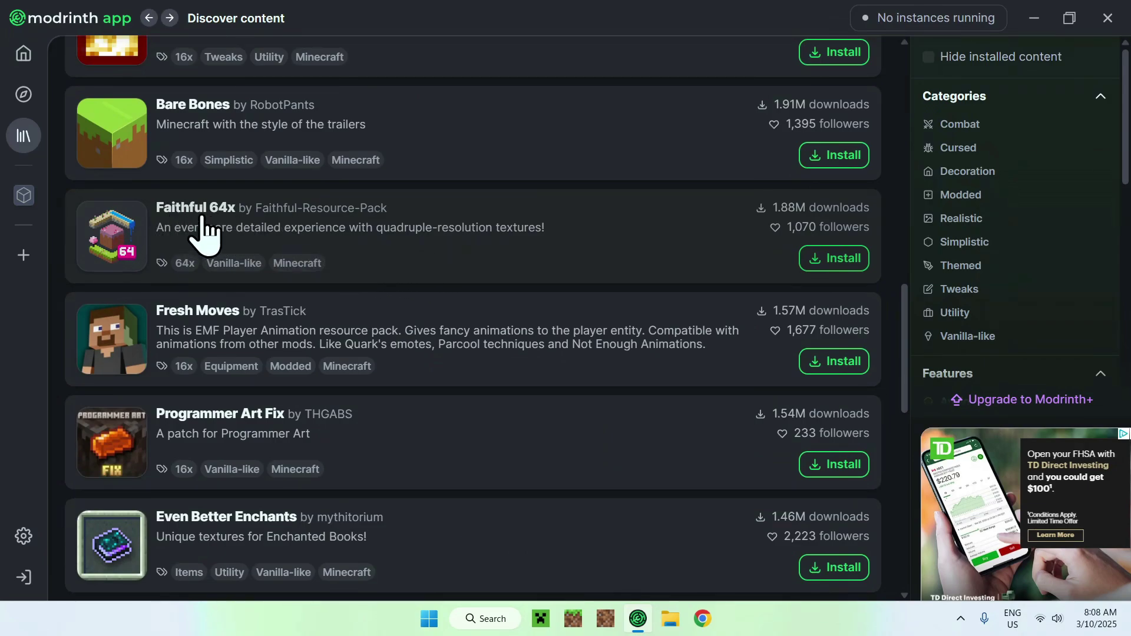
Show all Faithful 64x versions without filters and locate release R8 for 1.21.4.
left_click(184, 209)
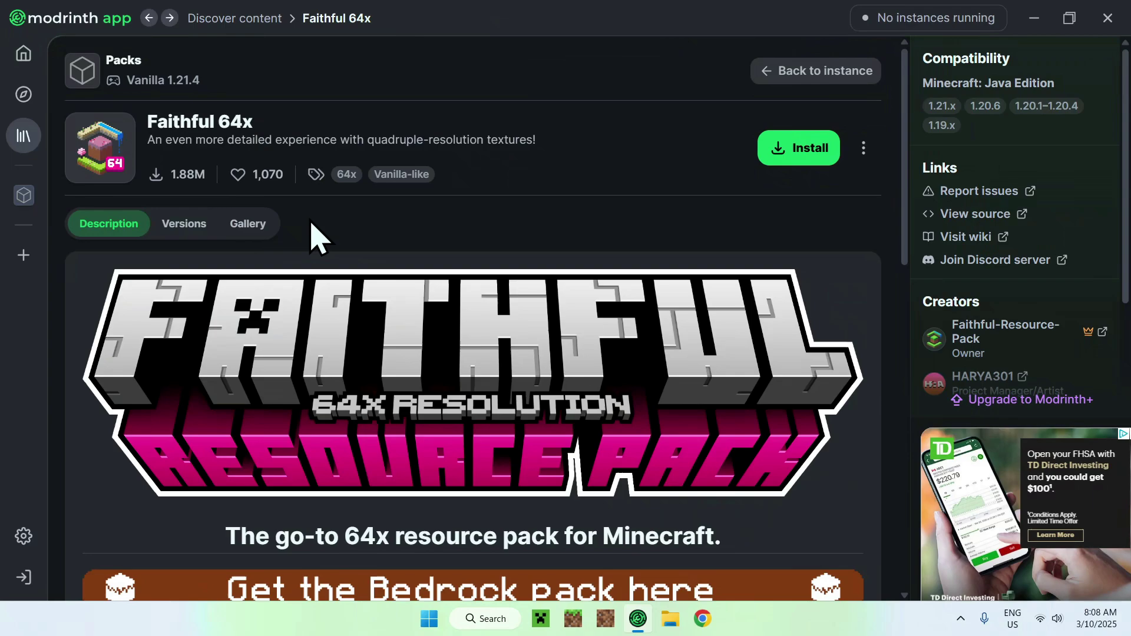
left_click(186, 228)
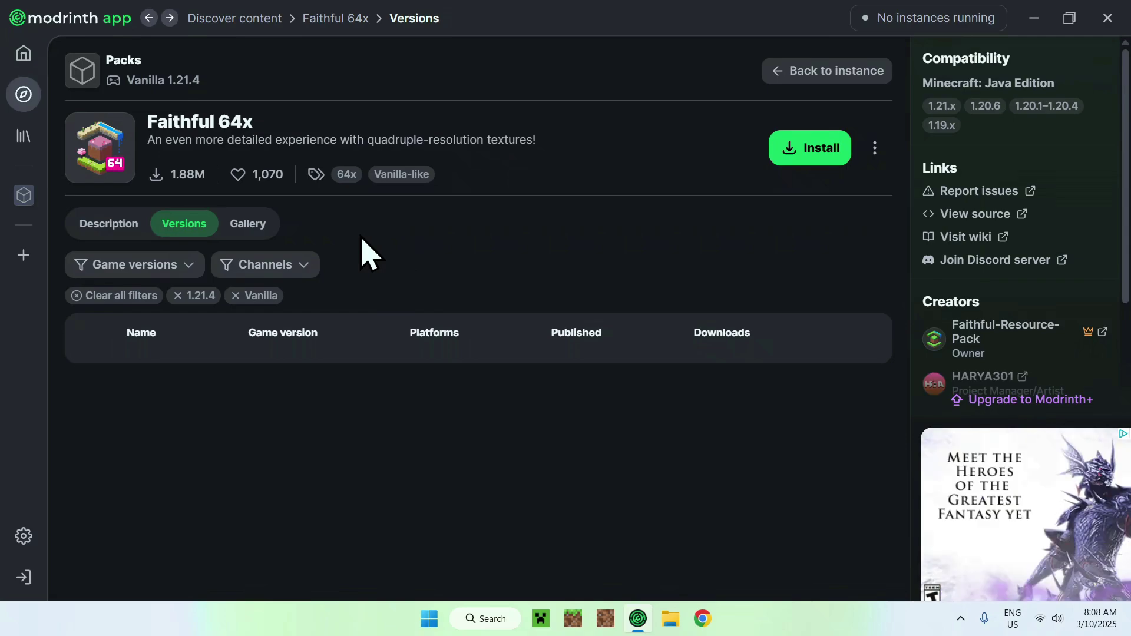
left_click(107, 296)
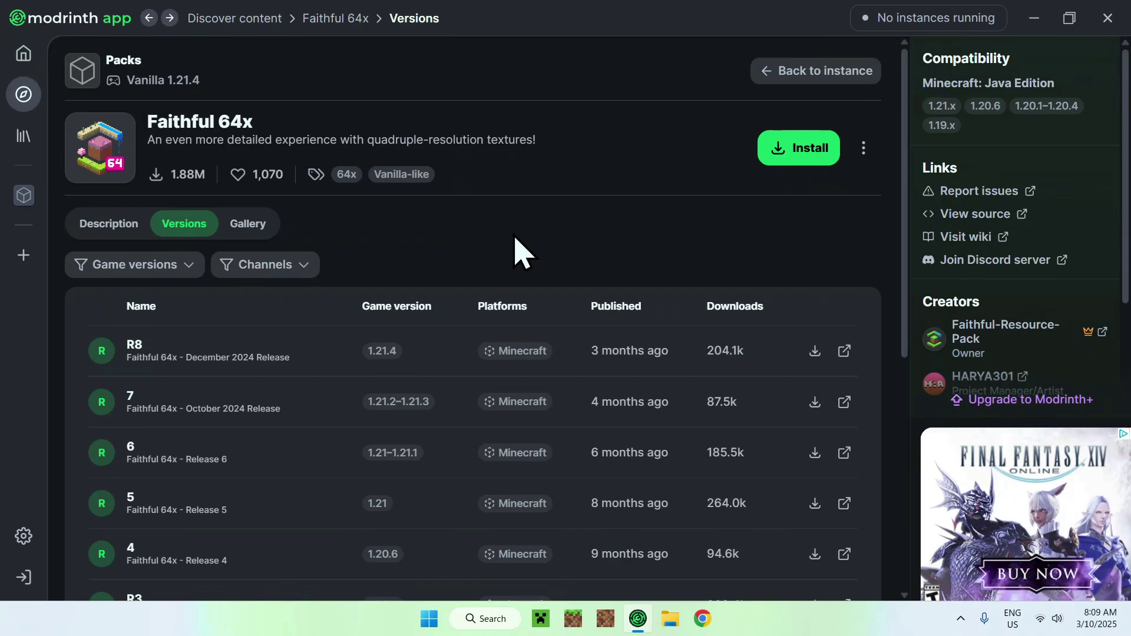
scroll(506, 240, "down", 3)
scroll(505, 240, "up", 3)
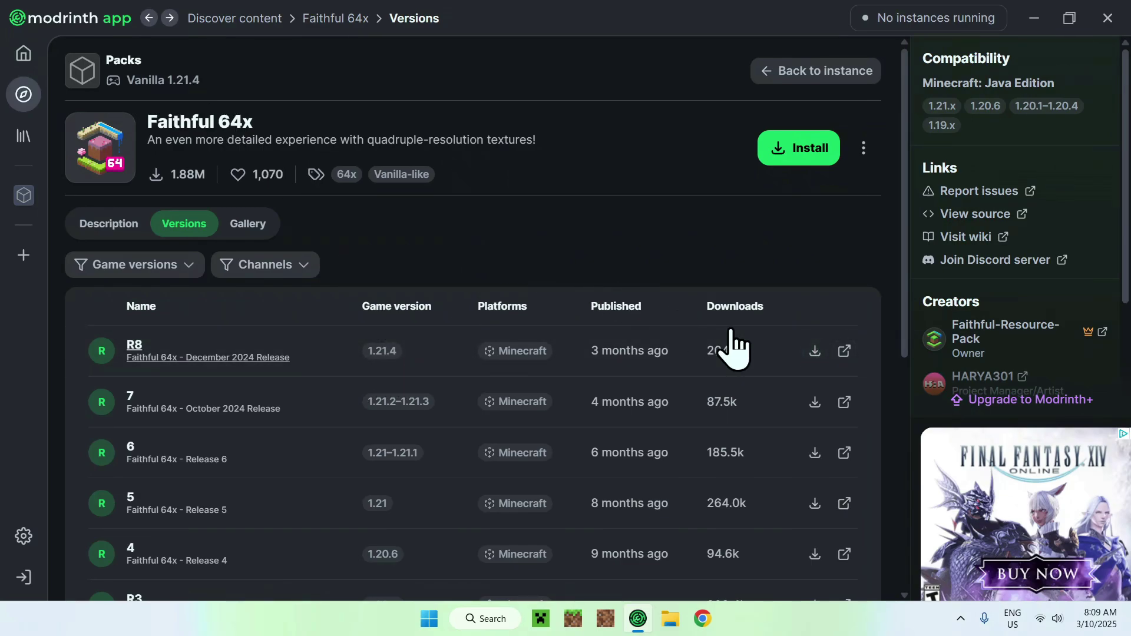
Install Faithful 64x R8 into Packs and start Minecraft from the Packs instance.
left_click(815, 351)
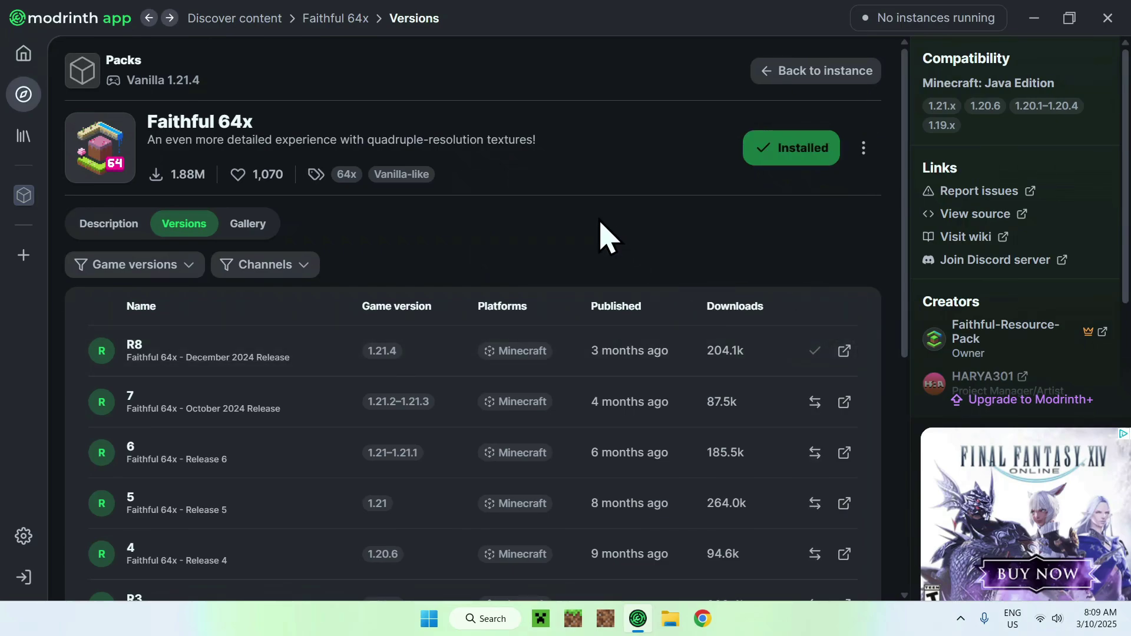
left_click(21, 199)
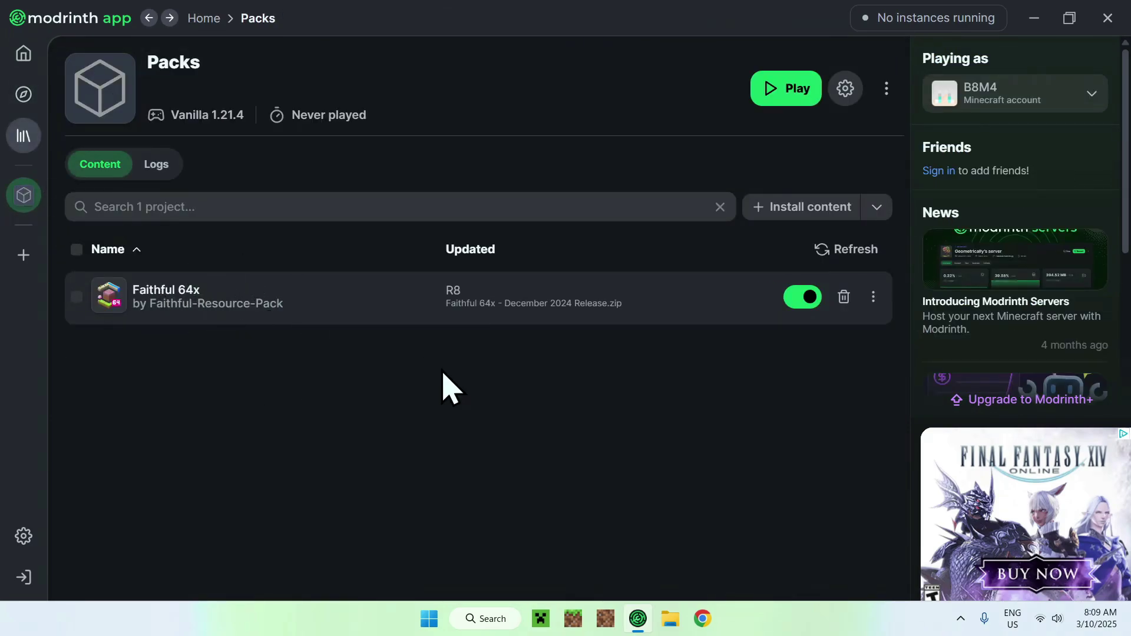
left_click(770, 107)
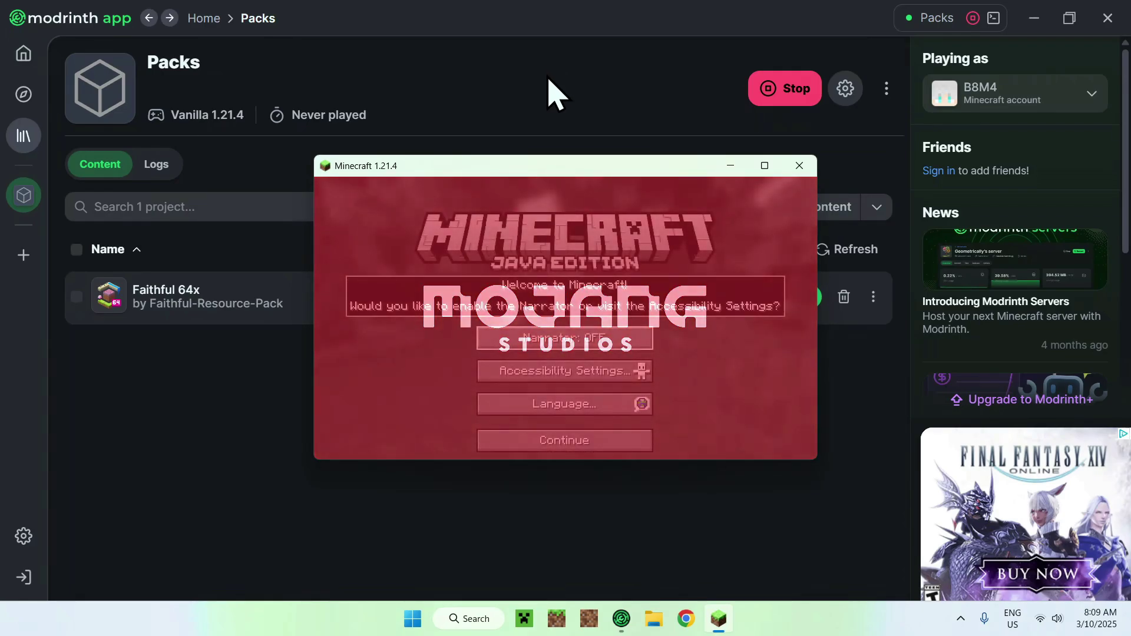
Dismiss the welcome prompt and set Music volume to OFF in Music & Sounds.
left_click(605, 439)
left_click(764, 165)
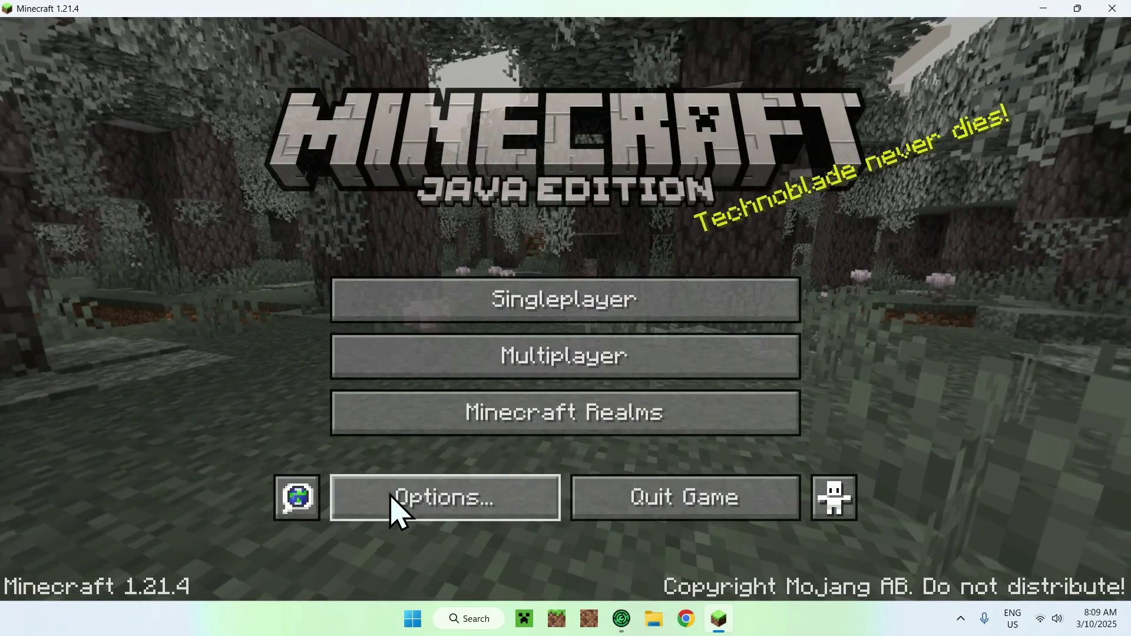
left_click(391, 498)
left_click(616, 254)
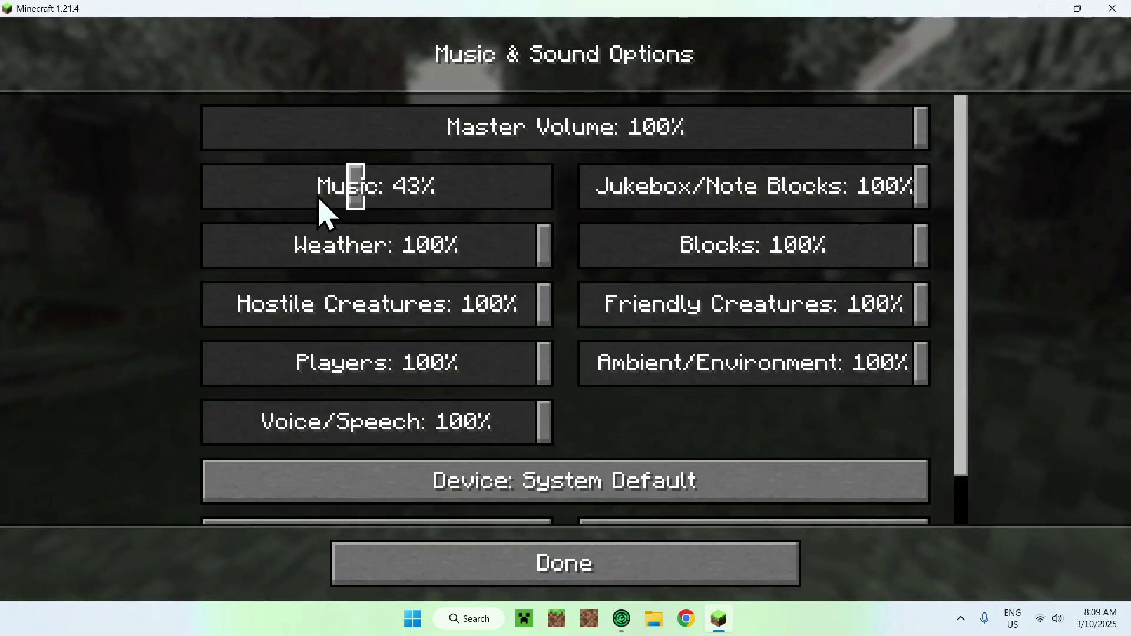
left_click_drag(321, 204, 206, 194)
left_click(421, 560)
Return to the title screen, start a Singleplayer world and walk around.
left_click(554, 560)
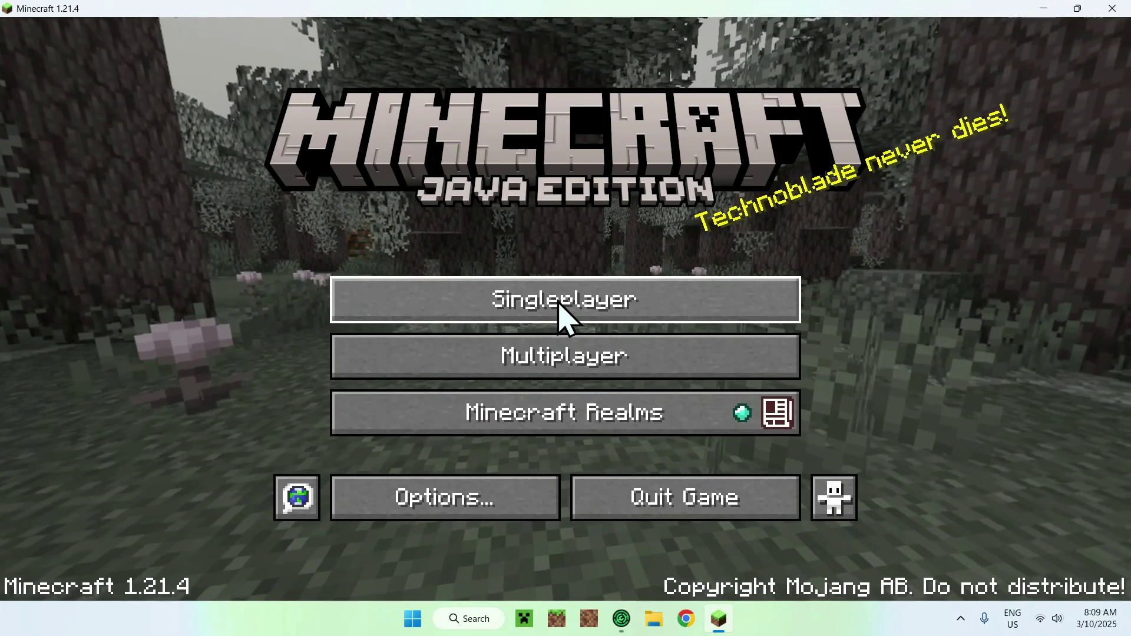
left_click(554, 302)
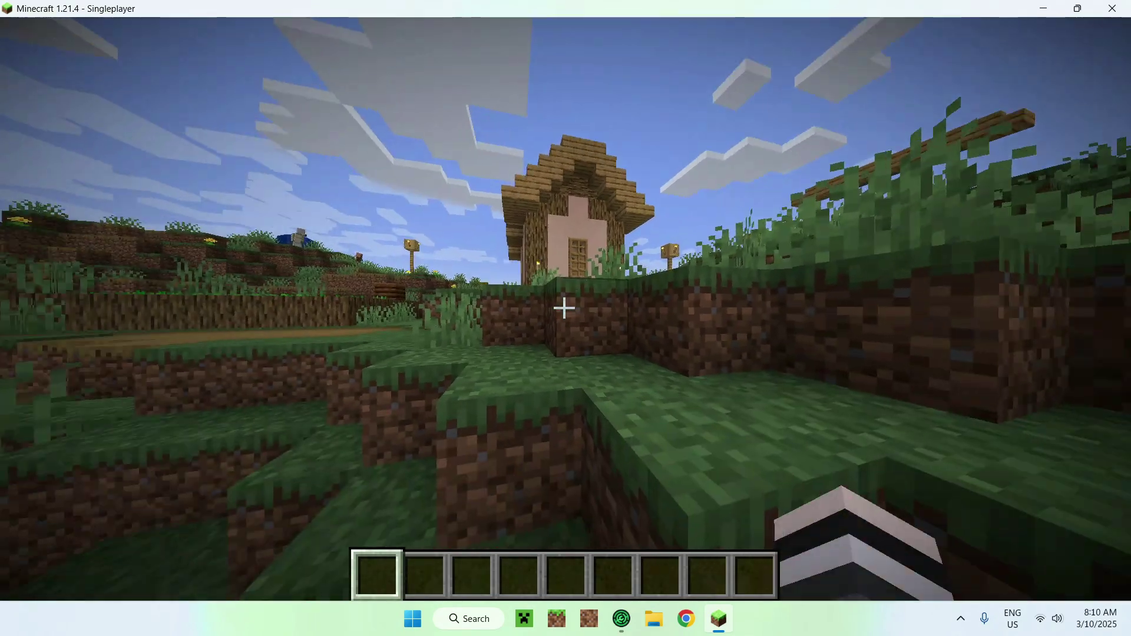
key("w")
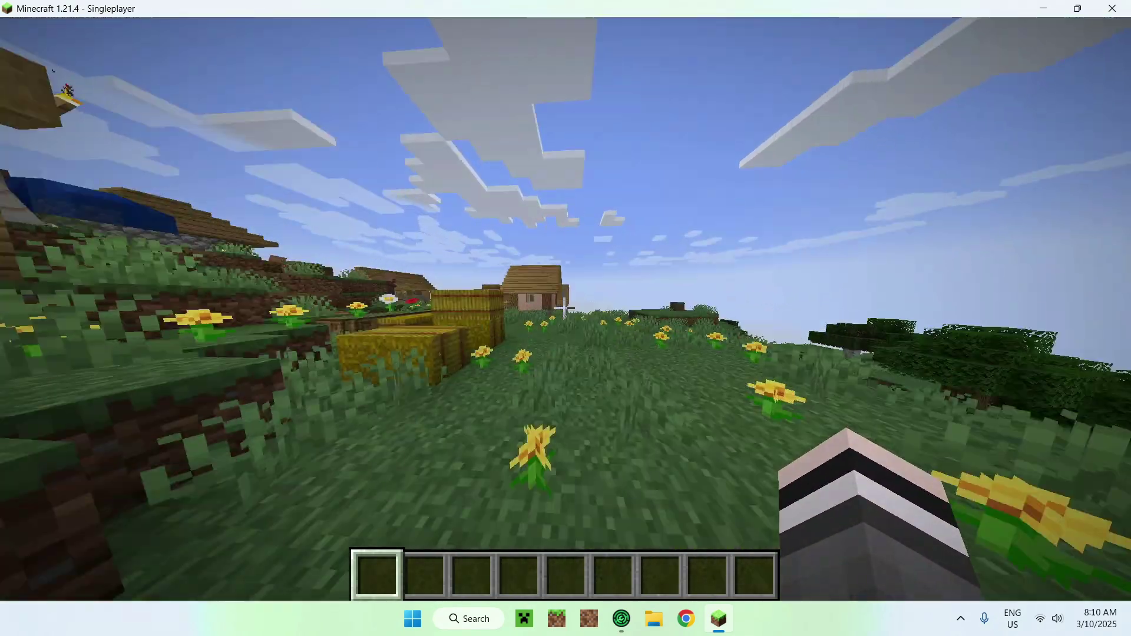
Move Faithful 64x into Selected resource packs above Default and apply with Done.
key("Escape")
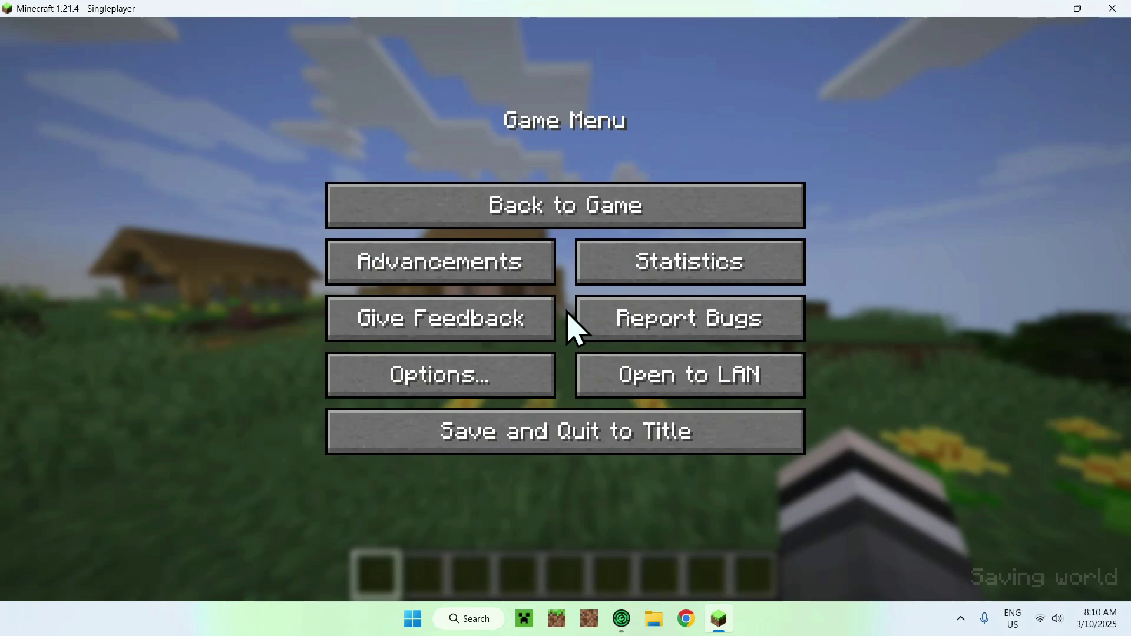
left_click(421, 376)
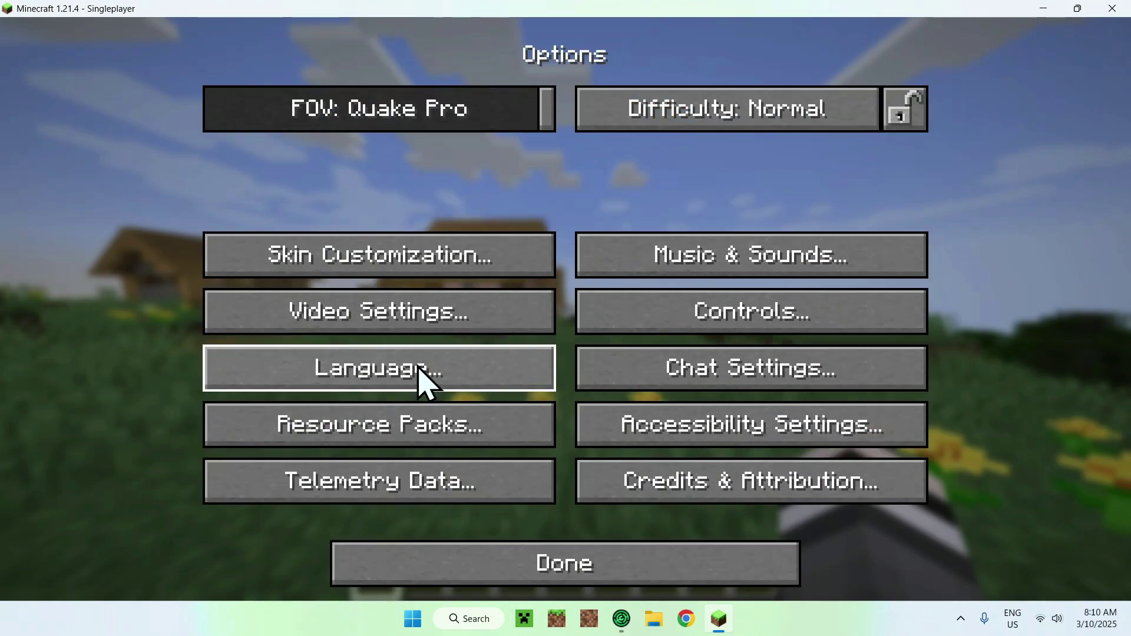
left_click(360, 420)
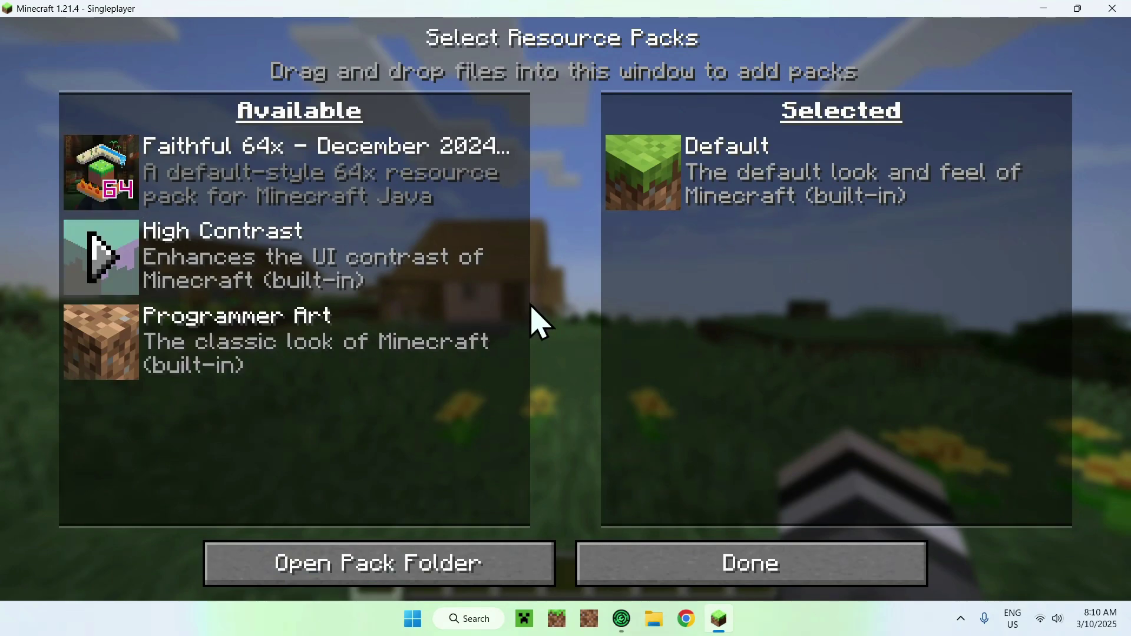
left_click(107, 187)
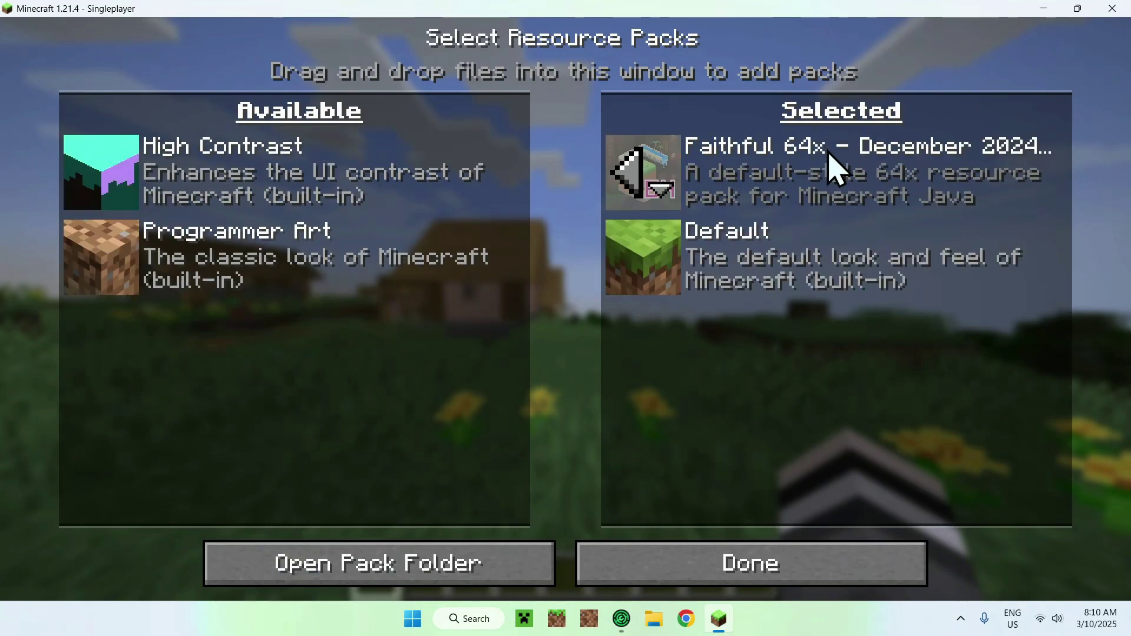
left_click(754, 575)
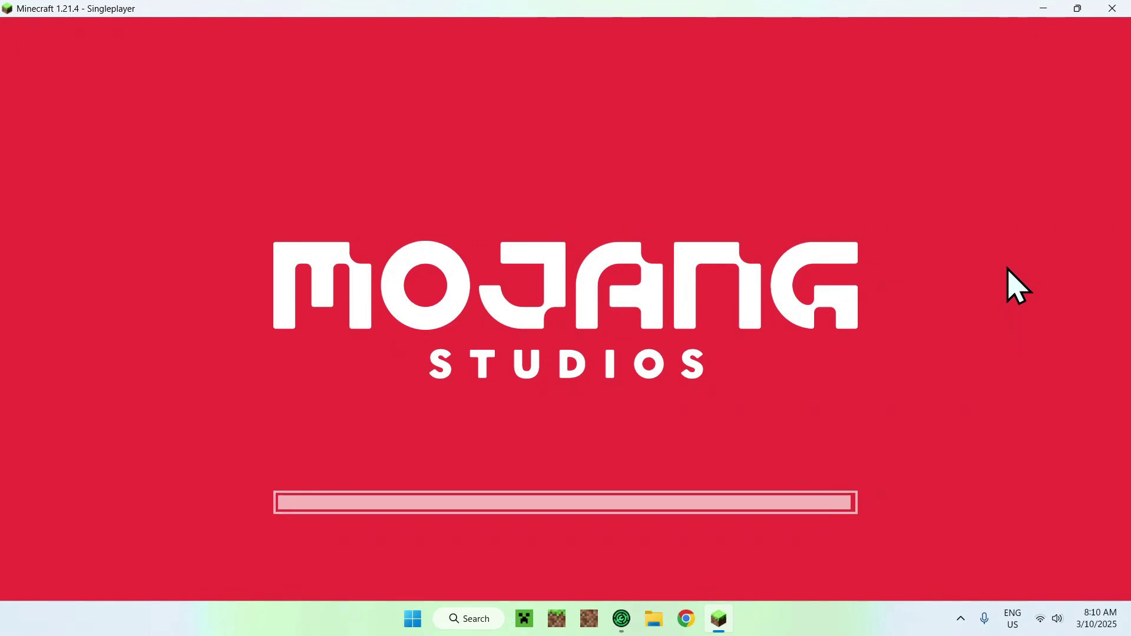
Resume the world, fly over the village and fields, then switch to third-person view with F5.
key("Escape")
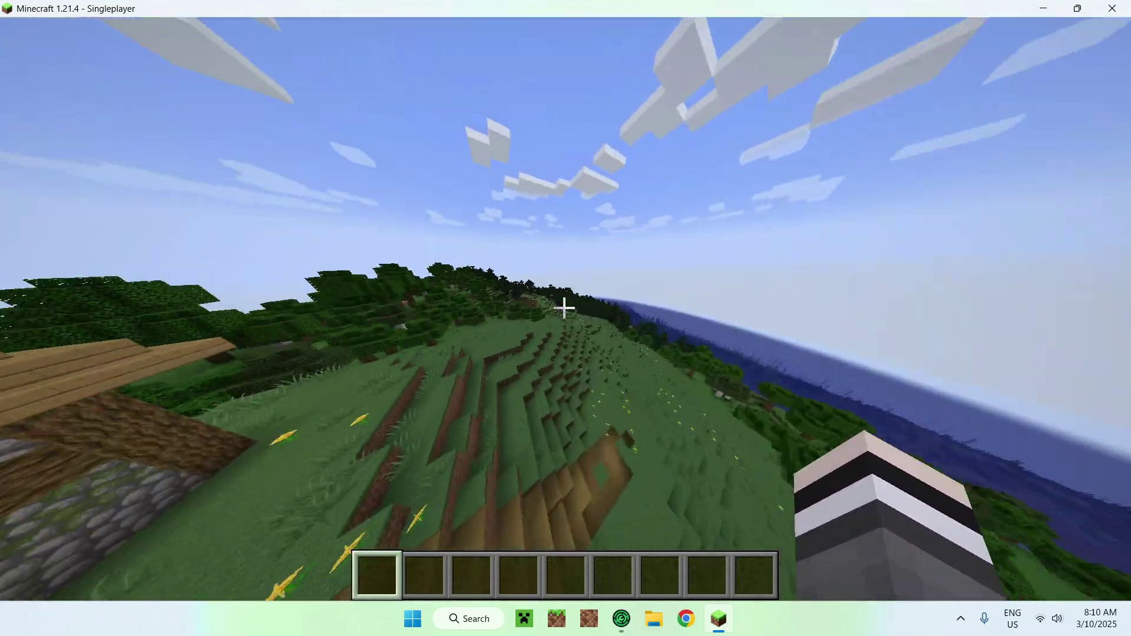
key("w")
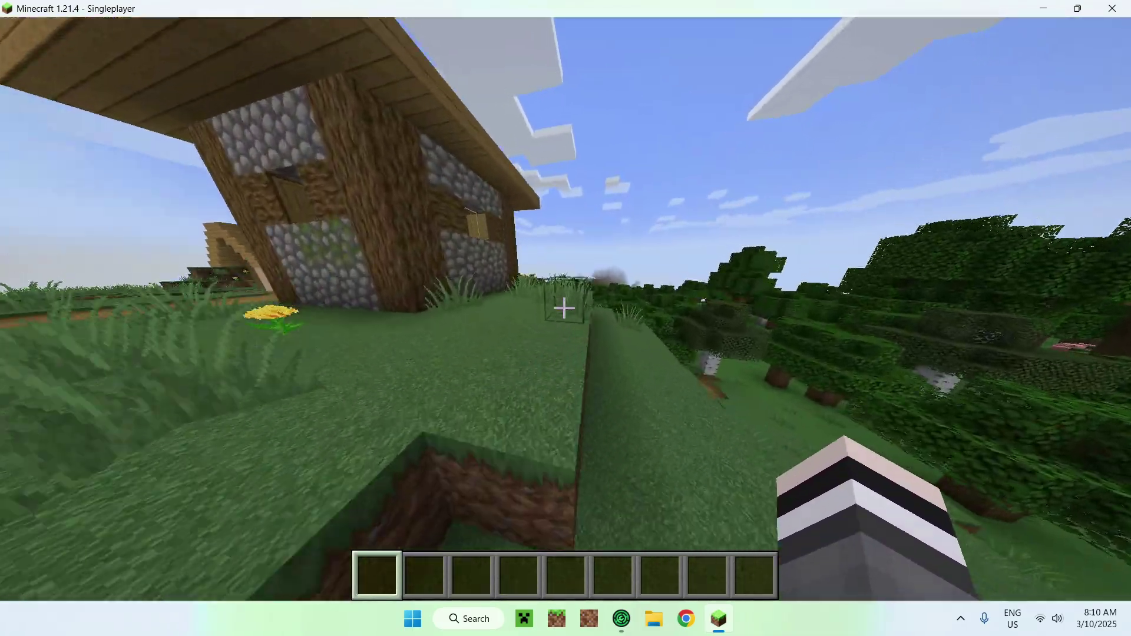
key("s")
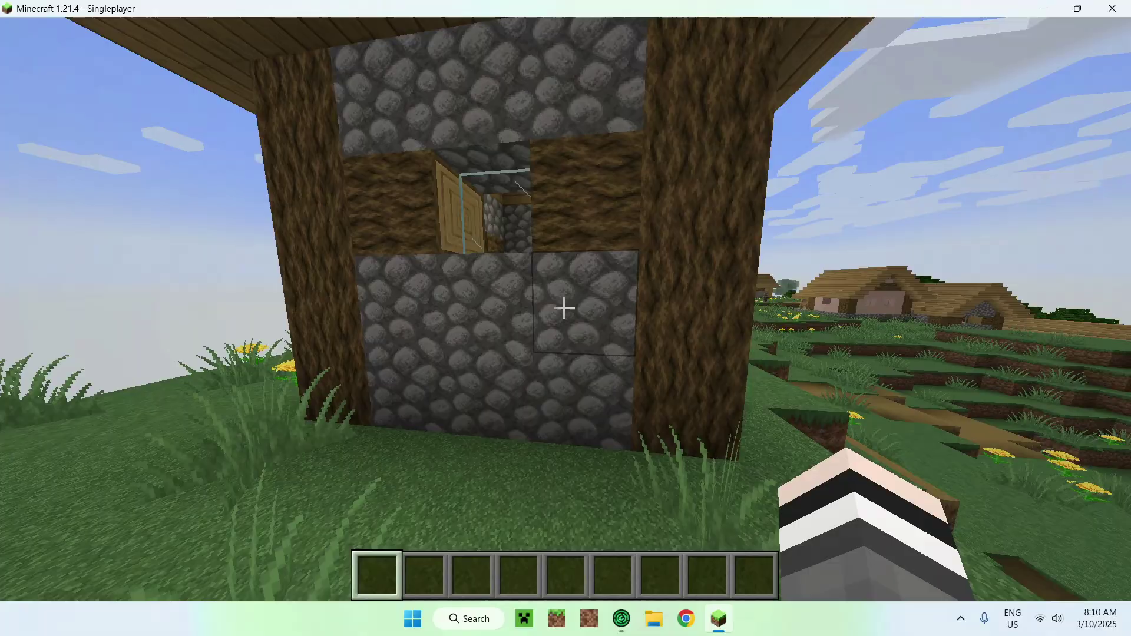
key("w")
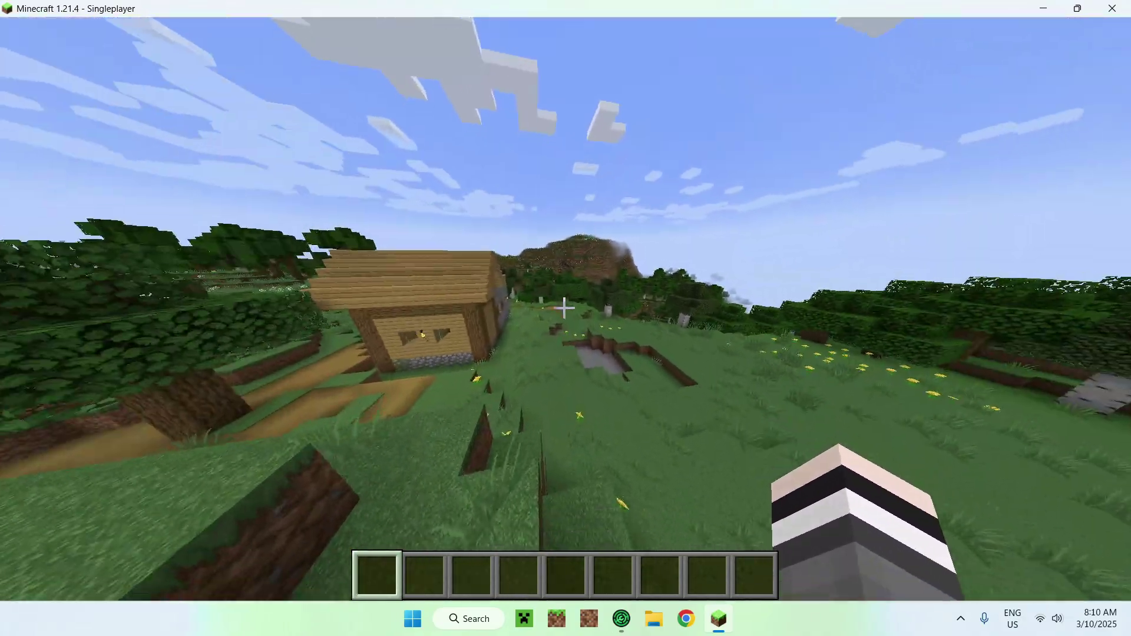
key("F5")
key("F5")
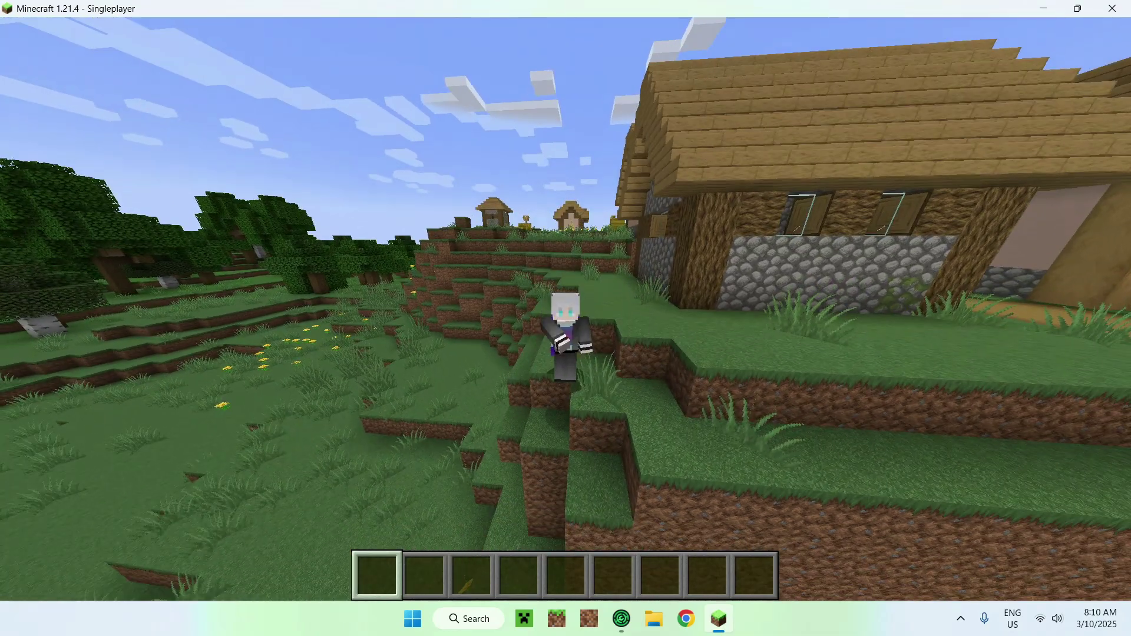